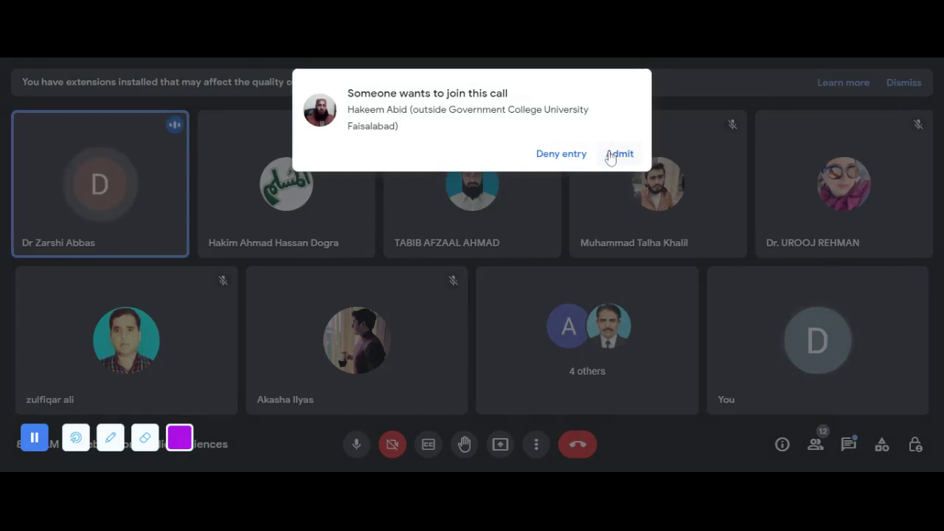
Admit the waiting late attendee, bringing the call to 14 participants, and mute your microphone
click(613, 154)
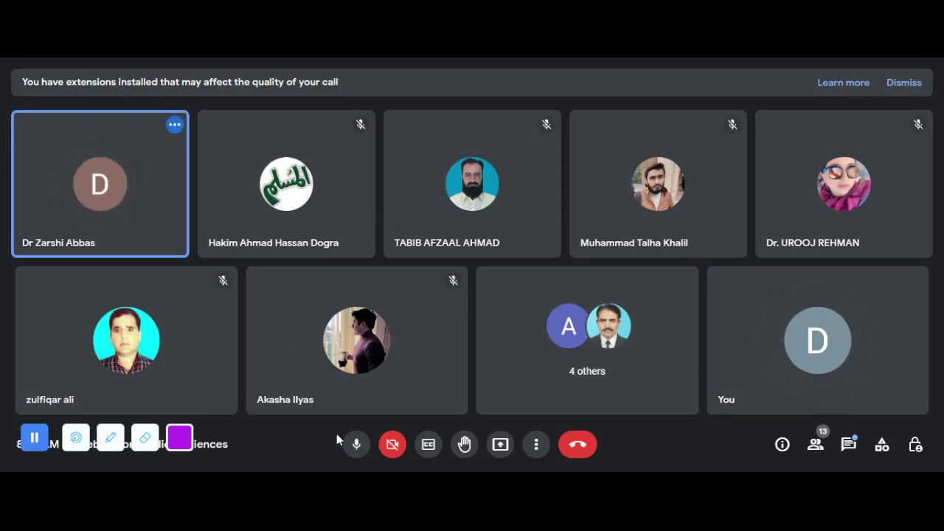
click(357, 445)
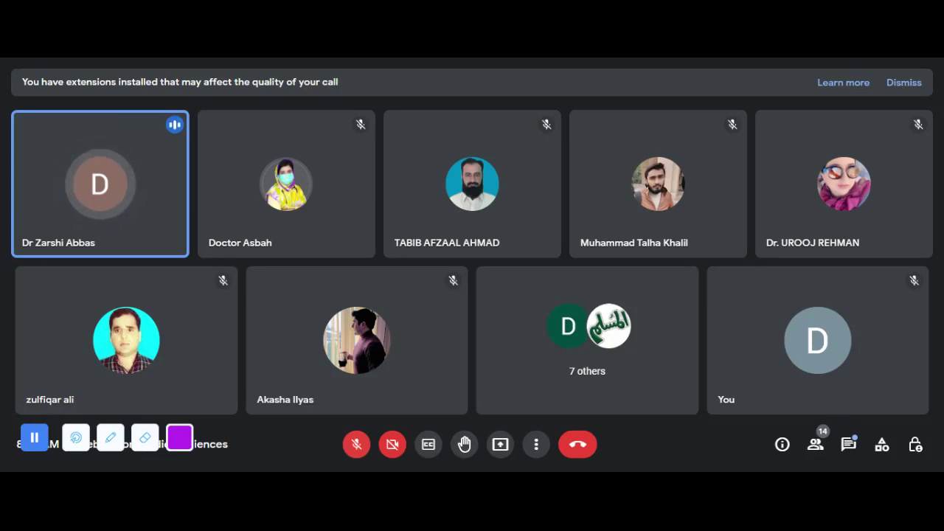
click(815, 446)
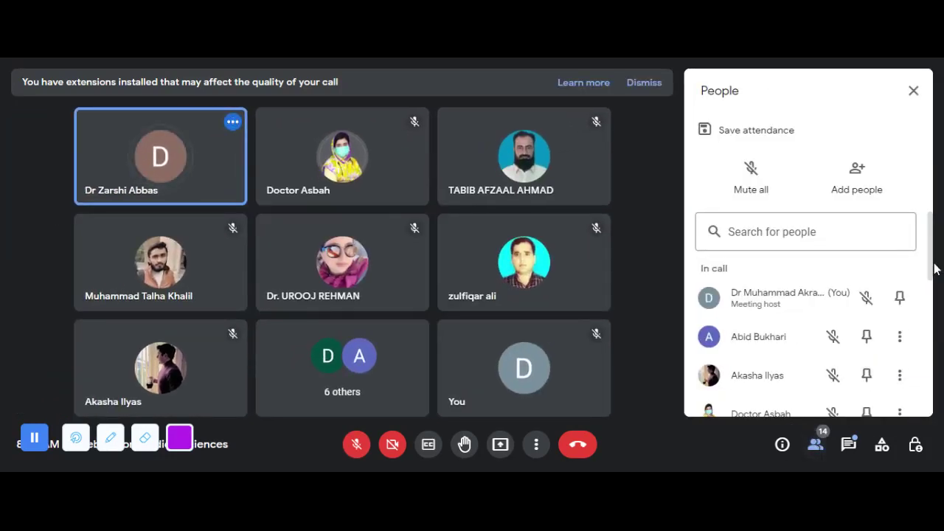
scroll(933, 291, down, 2)
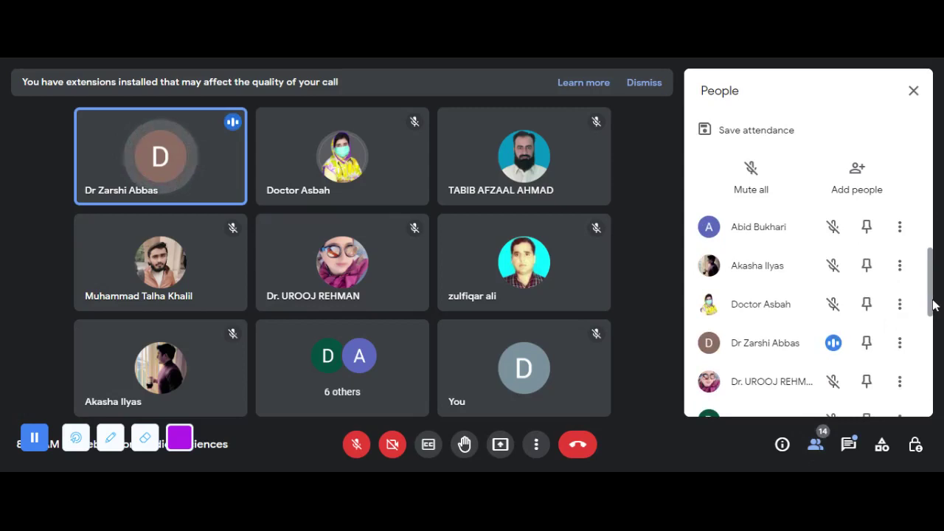
drag(934, 304, 934, 333)
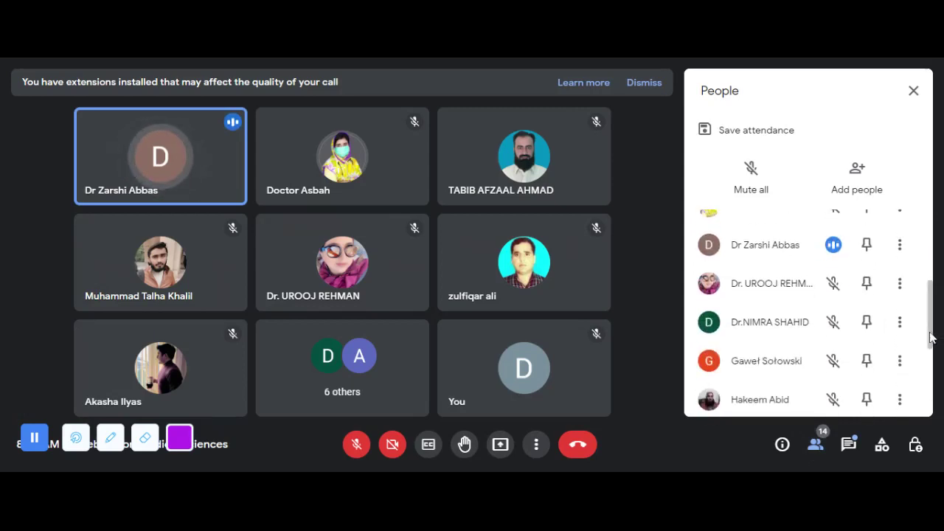
drag(934, 337, 937, 431)
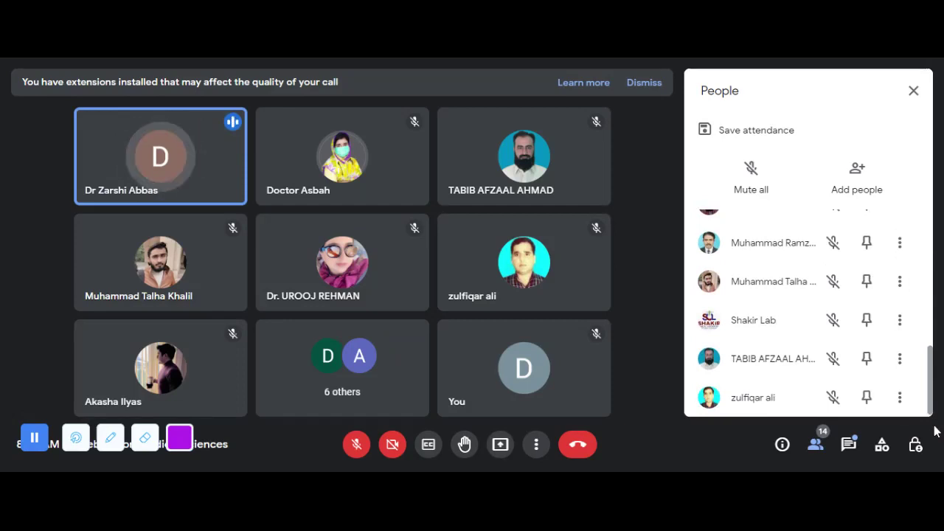
drag(937, 432, 927, 184)
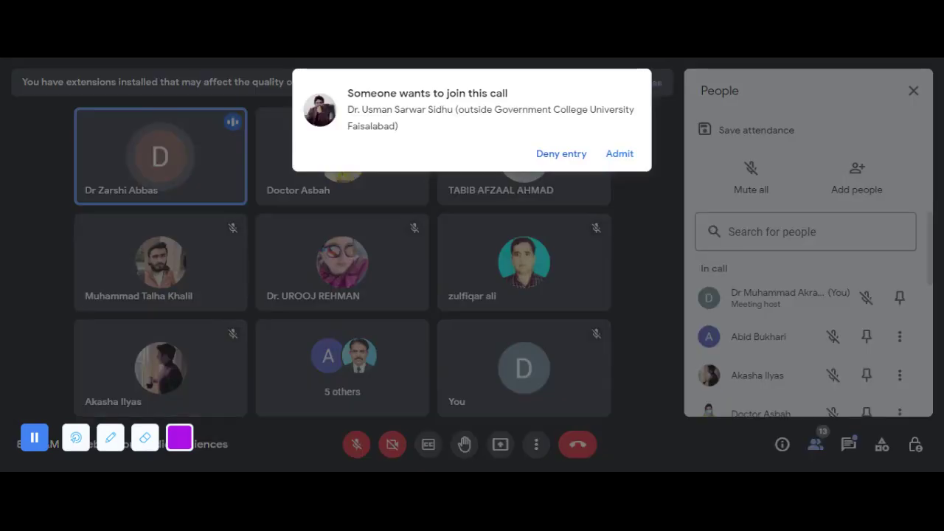
click(619, 154)
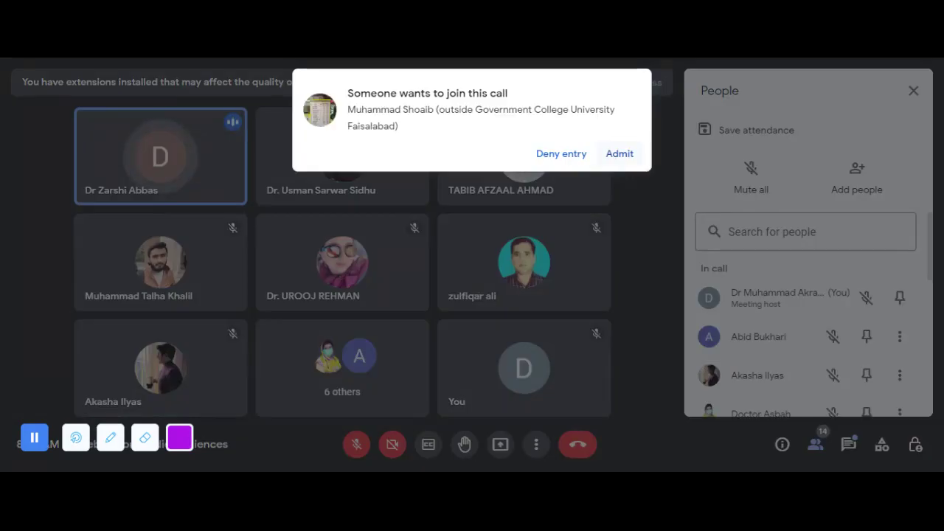
click(628, 154)
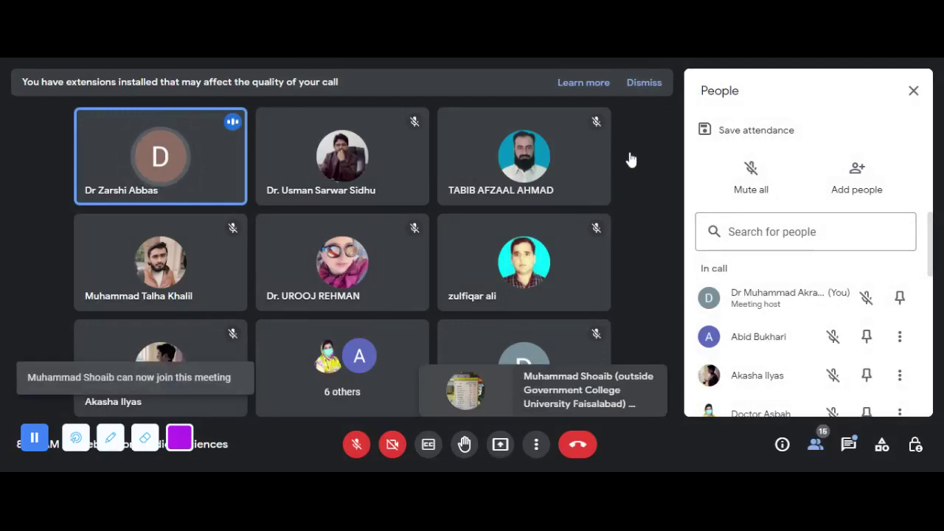